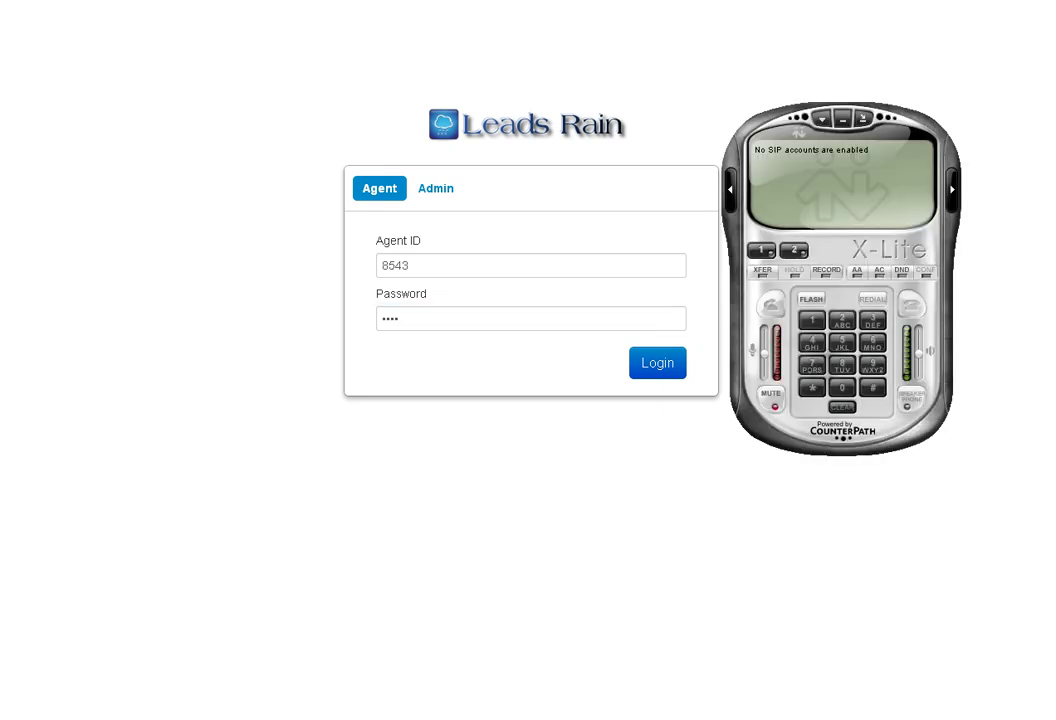
- Add a new SIP account with the agent's extension as both display name and user name
left_click(822, 119)
left_click(857, 156)
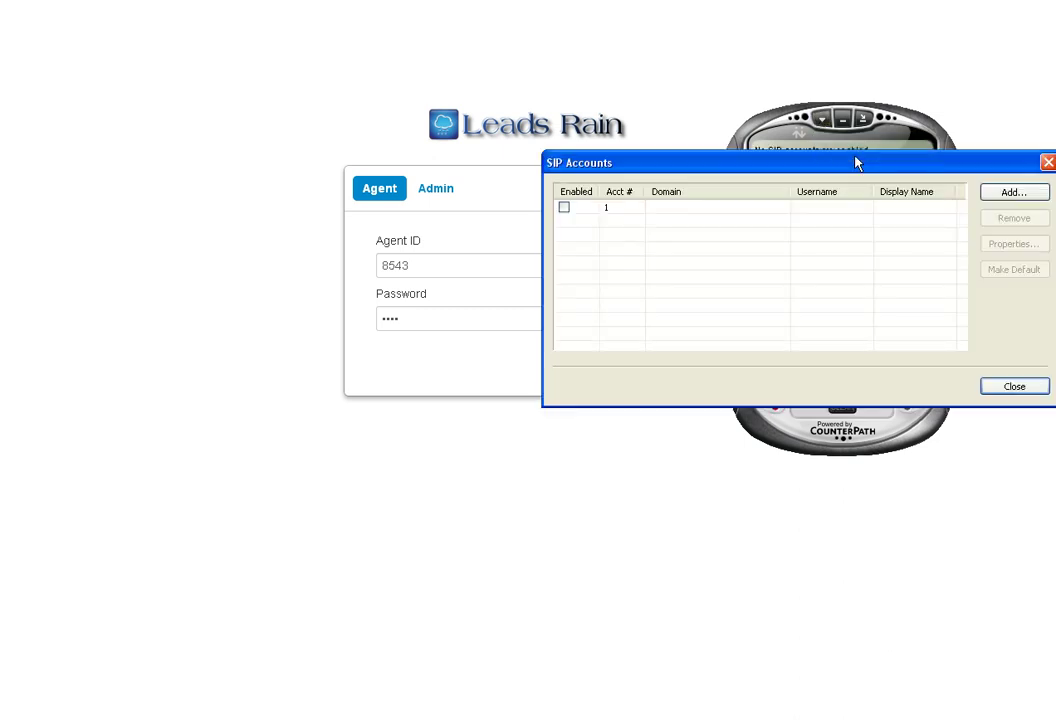
left_click(1012, 194)
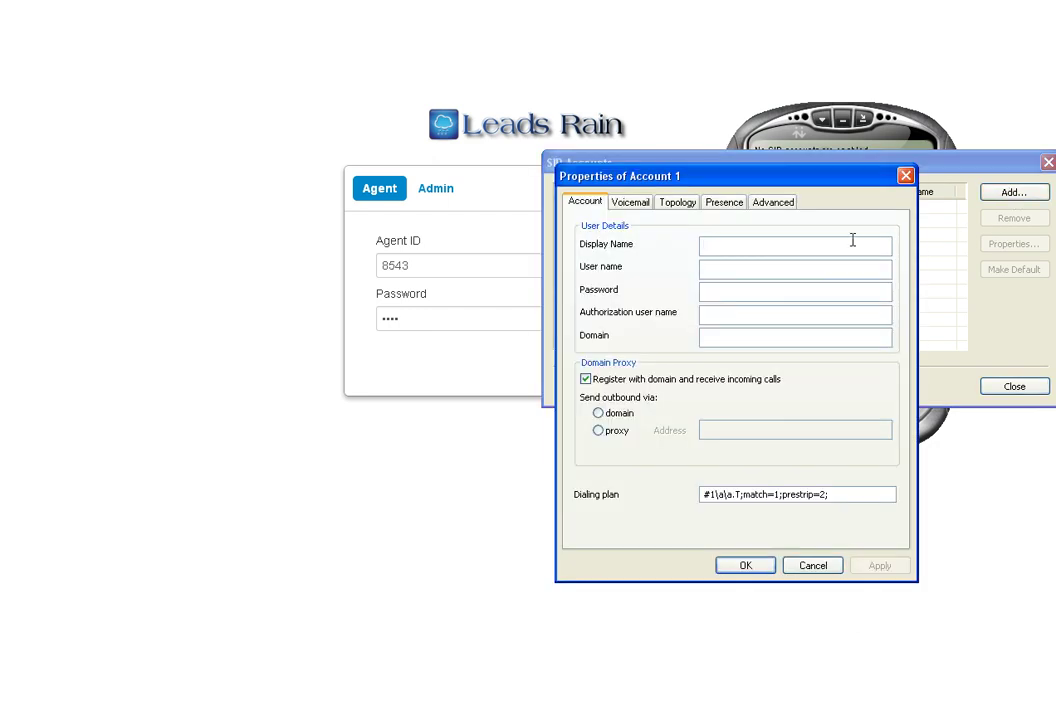
type("8543")
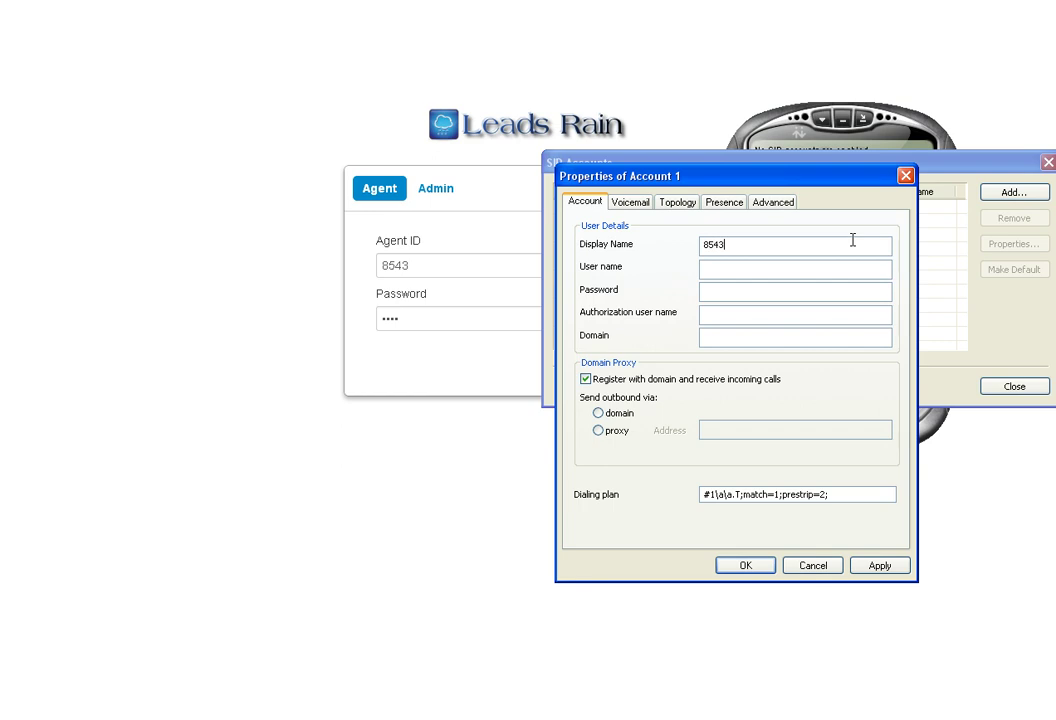
key("Tab")
type("8543")
key("Tab")
left_click_drag(740, 266, 688, 266)
- Enter the account password, checking it against the agent credentials on the Leads Rain login page
left_click(429, 269)
left_click_drag(429, 268, 370, 266)
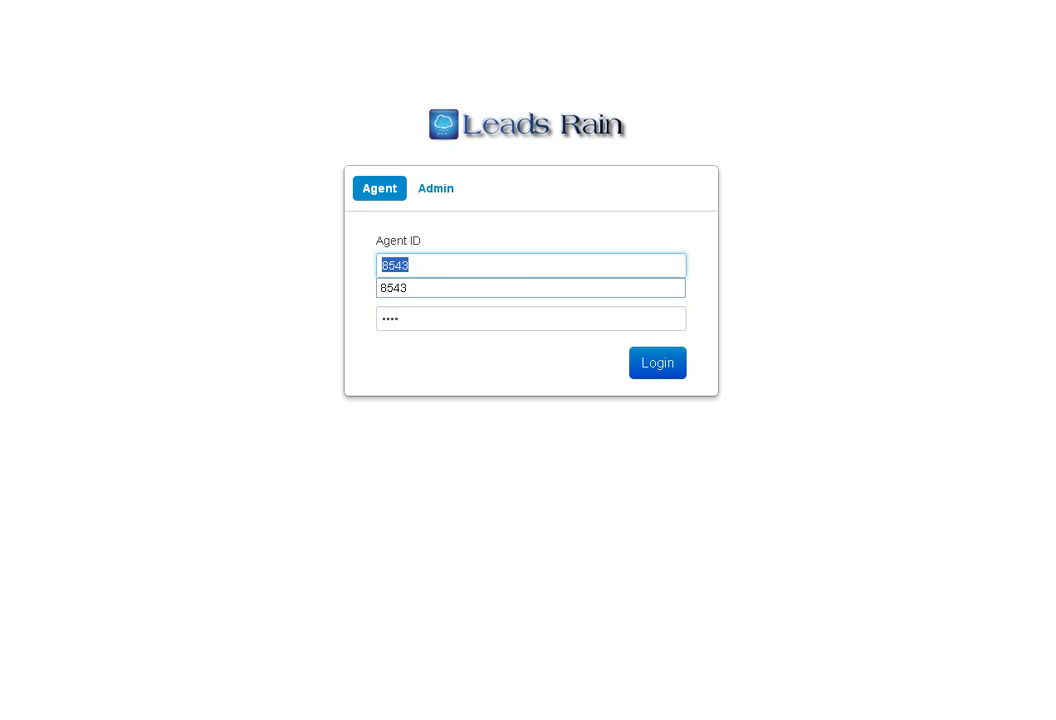
key("alt+Tab")
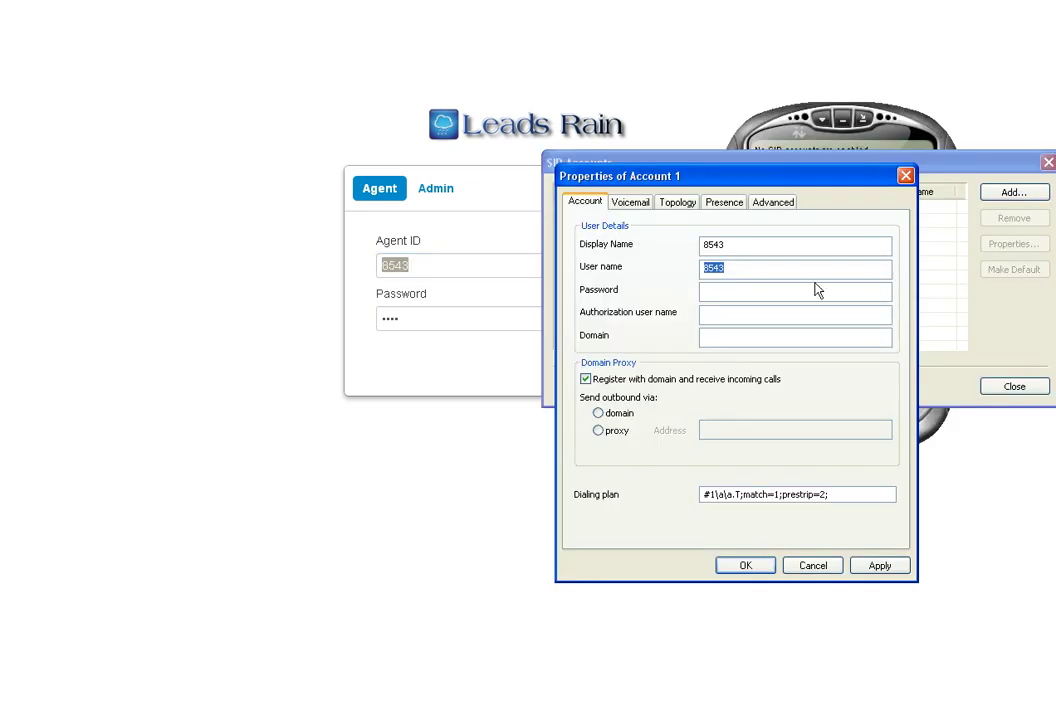
left_click(813, 271)
left_click(778, 289)
left_click_drag(735, 292, 686, 297)
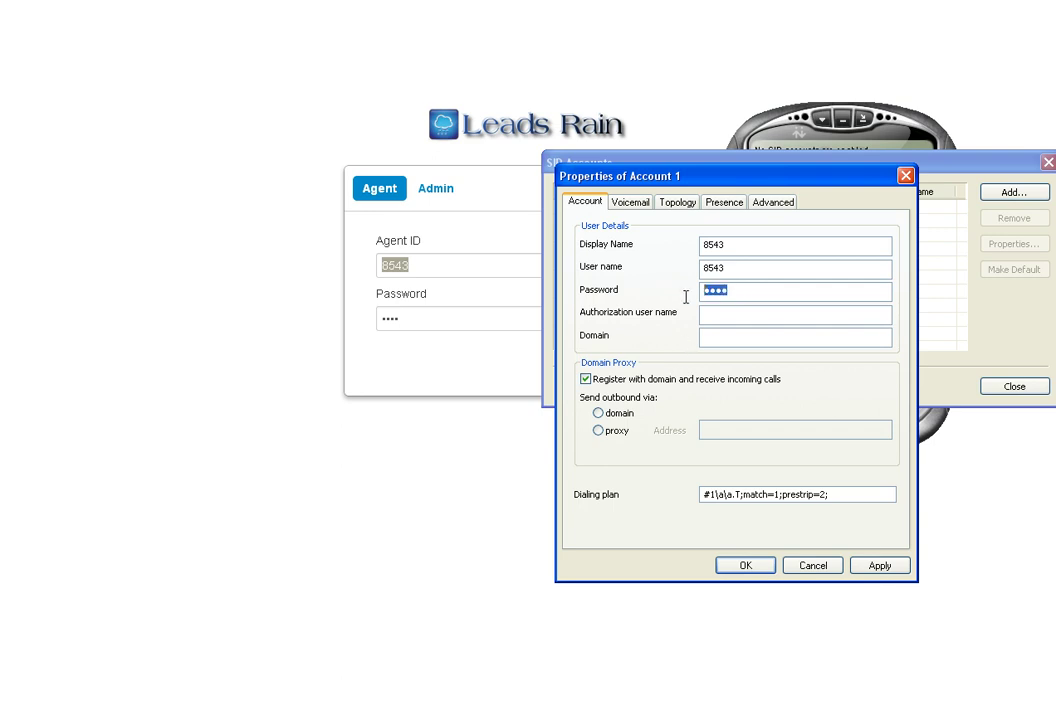
left_click(750, 292)
- Recheck the login password, then fill the authorization user name with the agent's extension
left_click(439, 321)
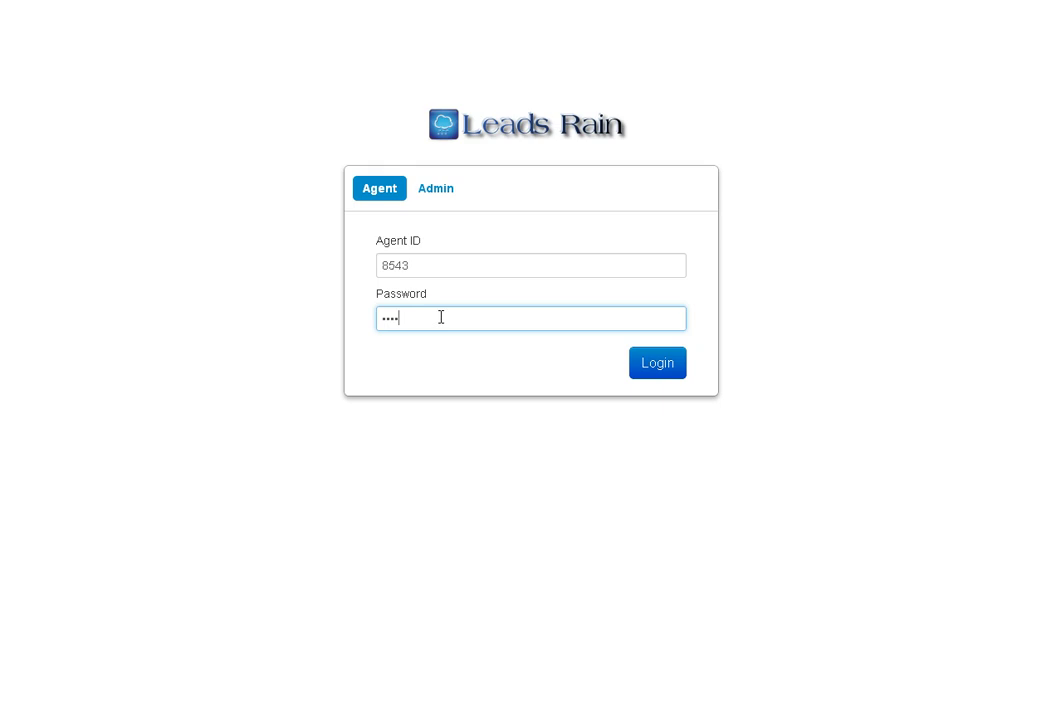
left_click_drag(441, 318, 374, 322)
left_click(437, 324)
key("alt+Tab")
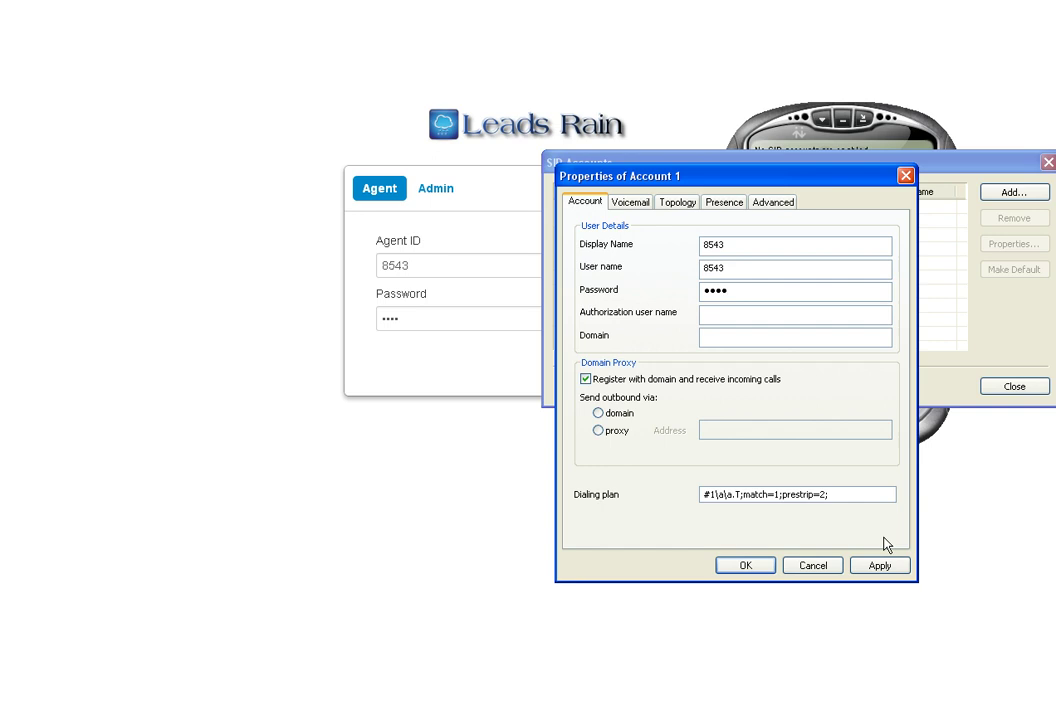
left_click(811, 312)
type("8543")
- Paste 192.81.208.190 as the domain, keep 'Register with domain' on, and send outbound calls via the domain
left_click(824, 338)
type("192.81.208.190")
left_click_drag(811, 337, 703, 349)
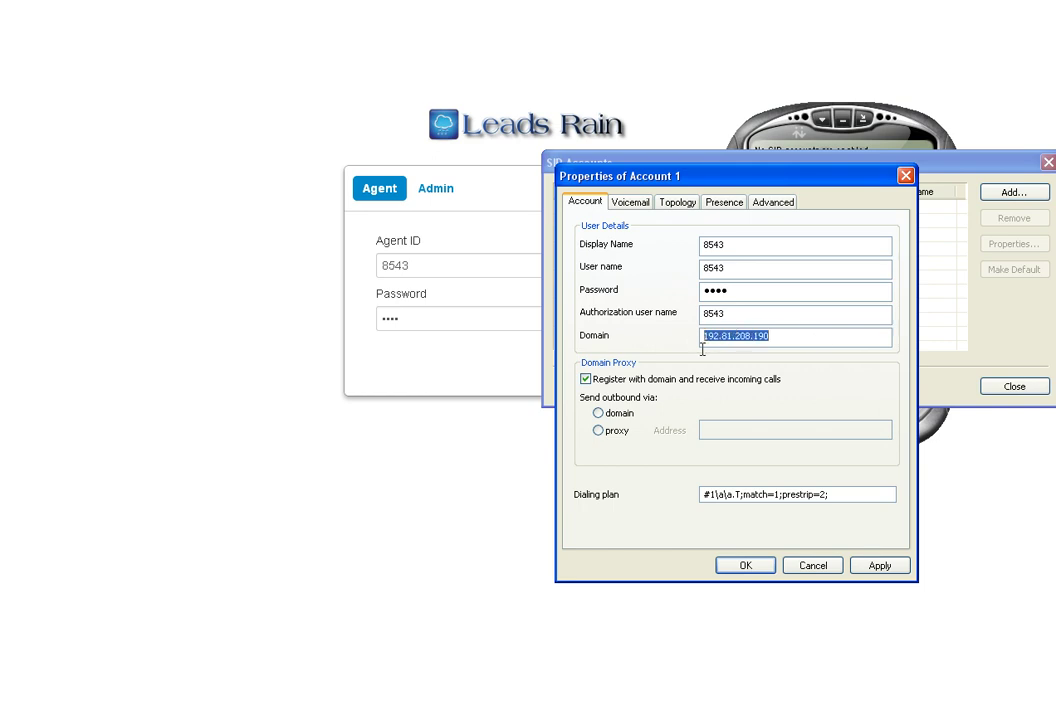
left_click(771, 335)
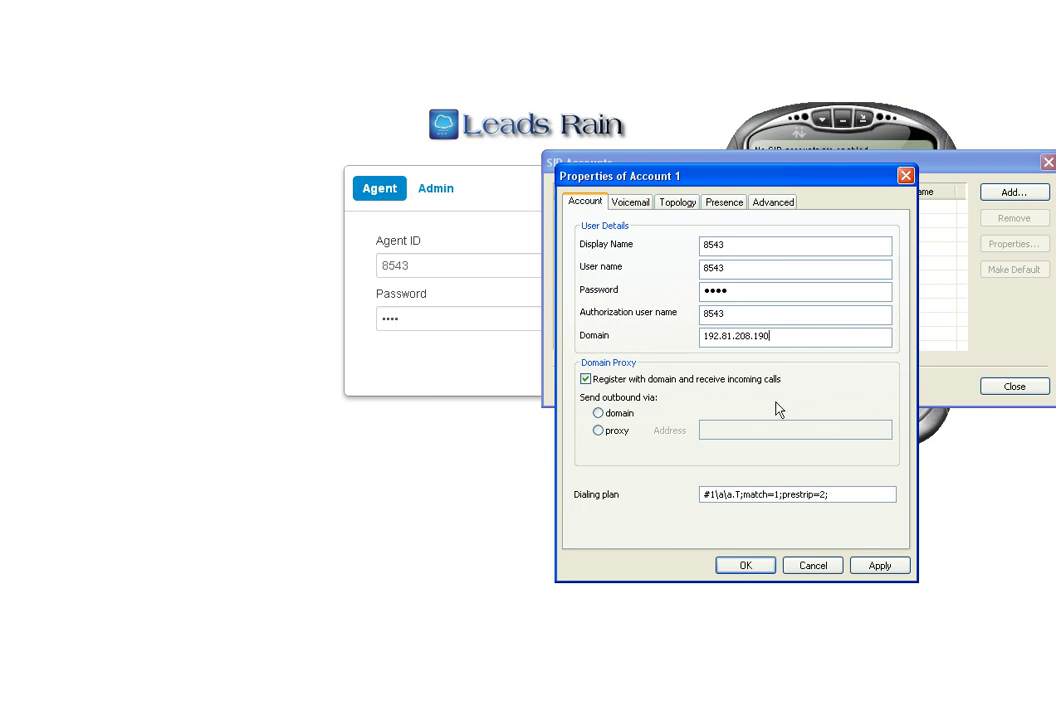
double_click(587, 383)
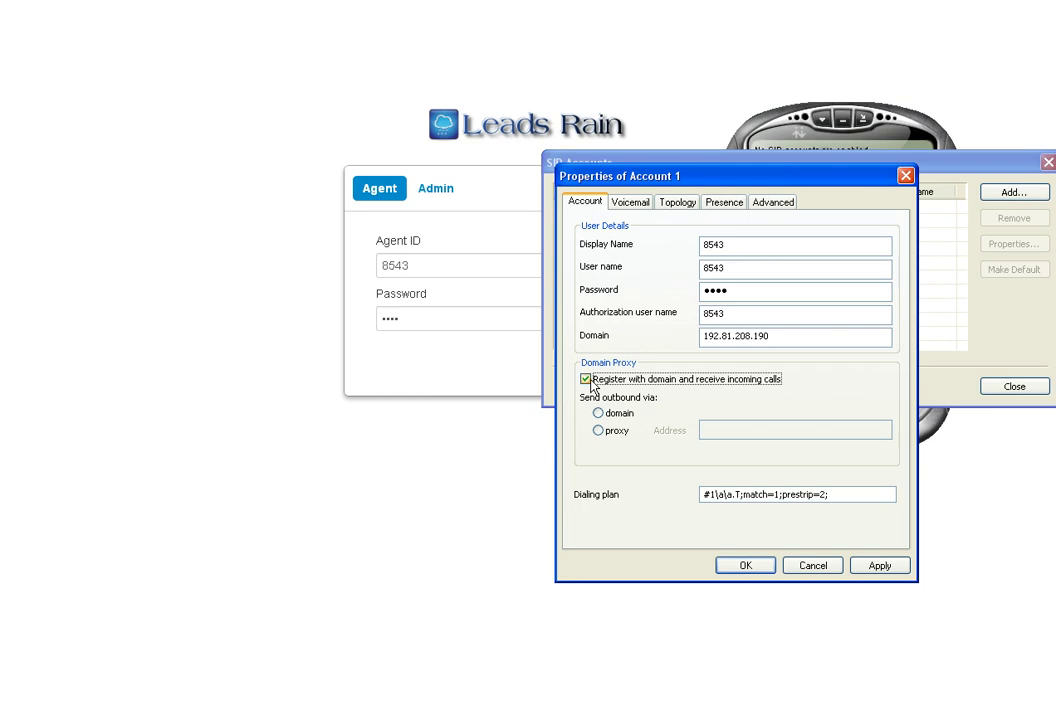
double_click(787, 337)
left_click(788, 338)
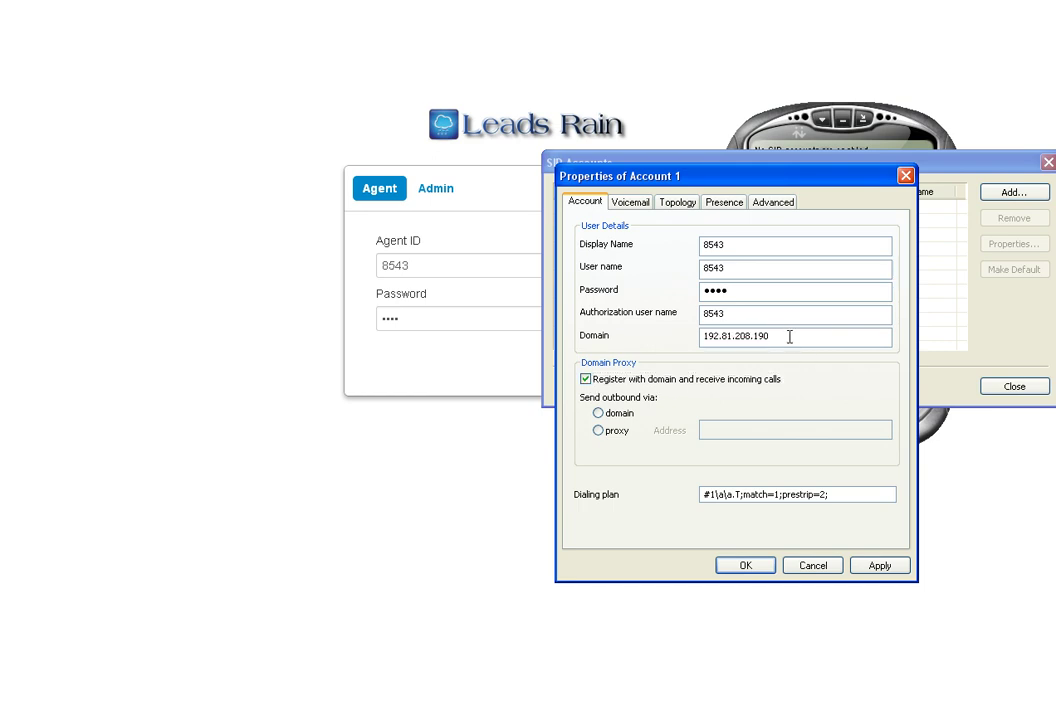
left_click(598, 415)
- Apply and save the account, then close the SIP Accounts list so the phone shows Ready
left_click(880, 566)
left_click(746, 566)
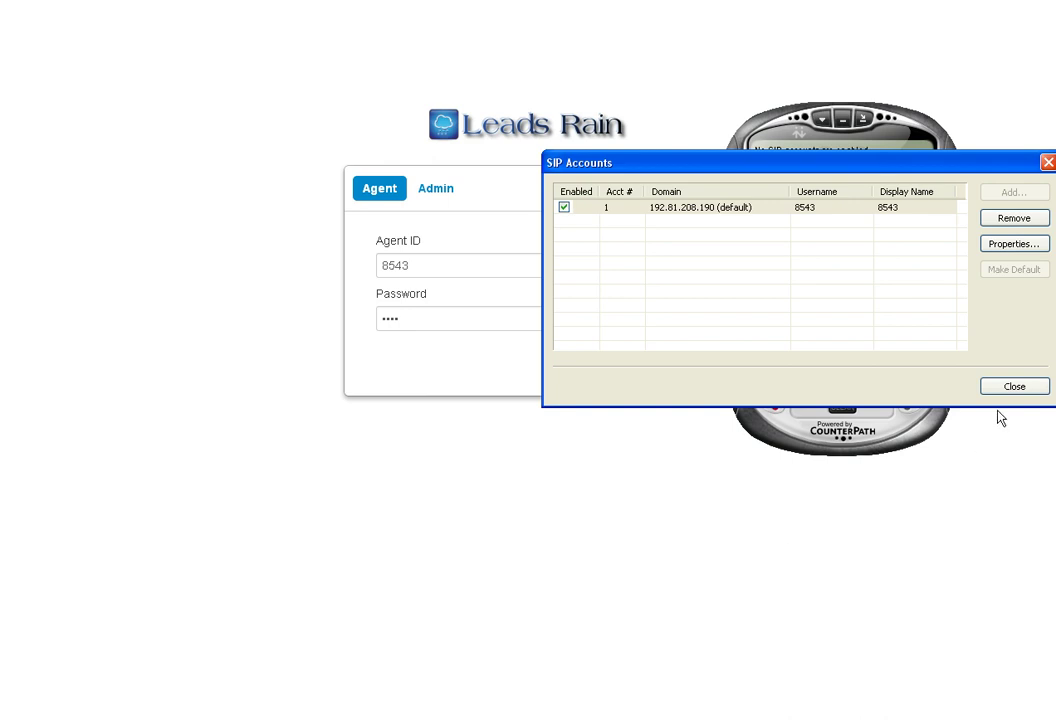
left_click(1011, 389)
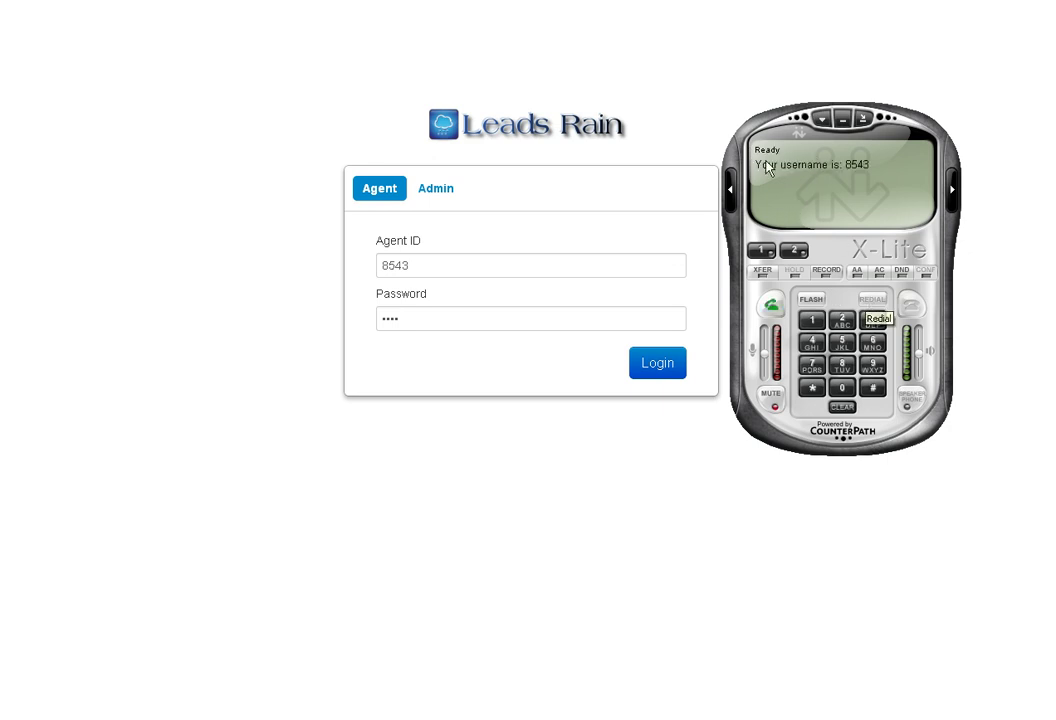
- Minimize X-Lite, log in to Leads Rain and continue into the TestCamp campaign
left_click(843, 124)
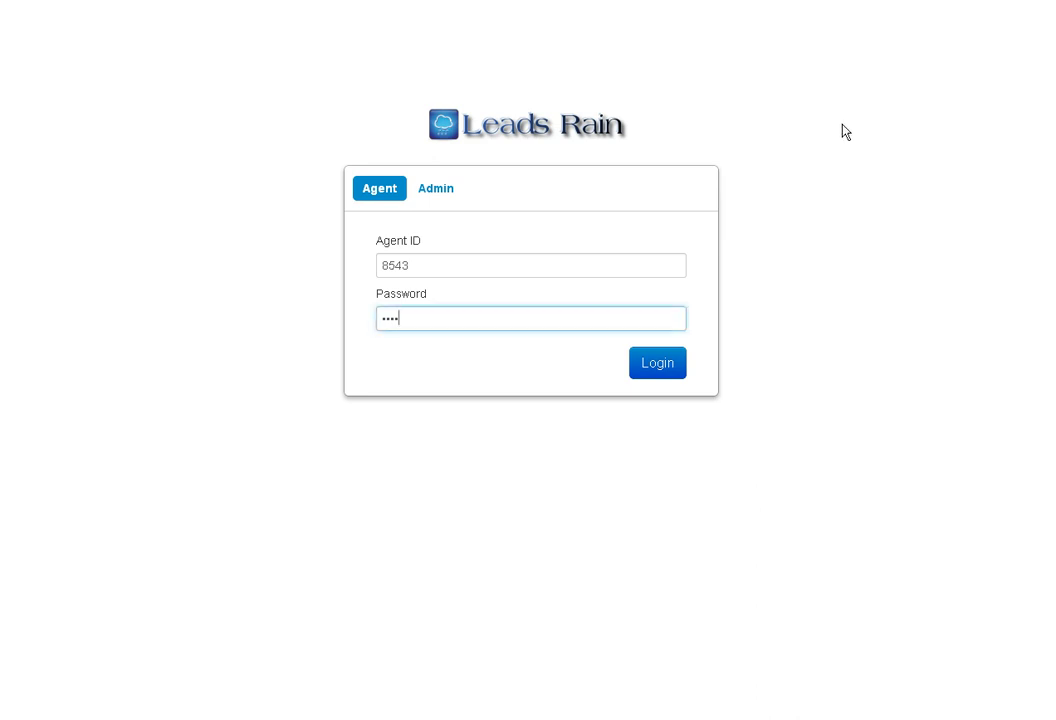
left_click(657, 366)
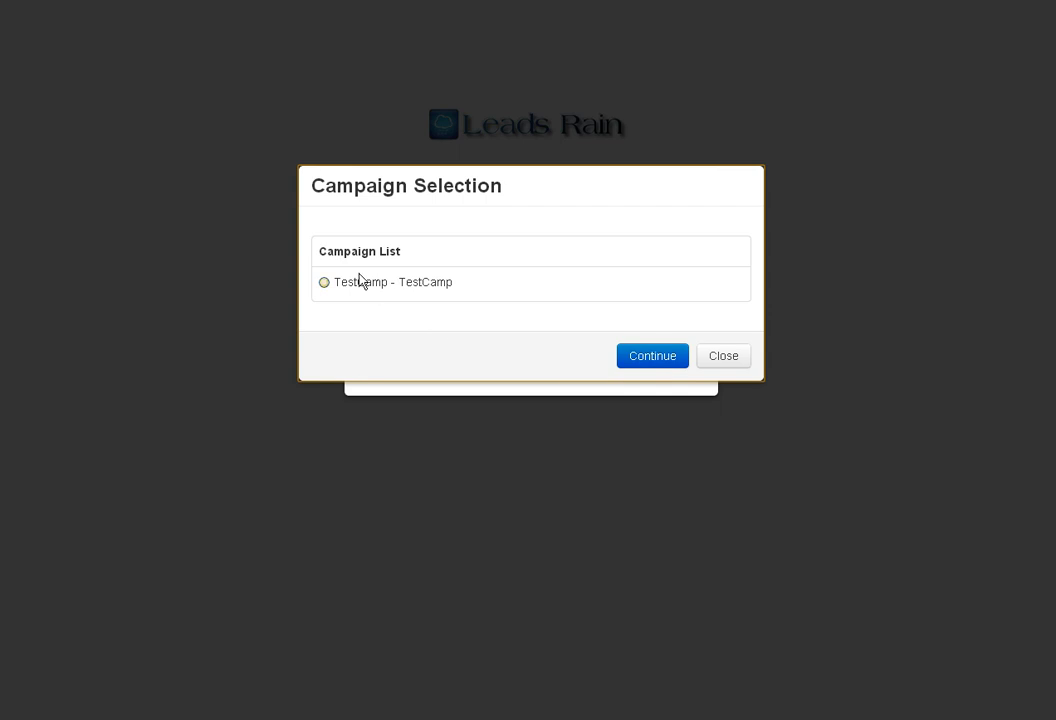
left_click(412, 292)
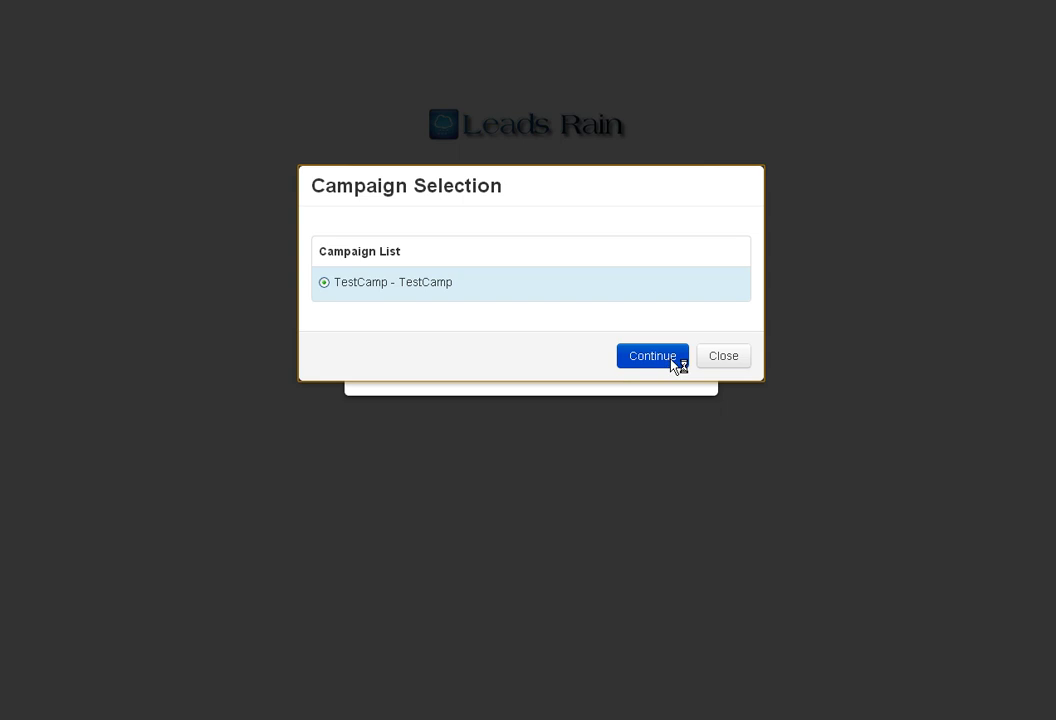
left_click(671, 362)
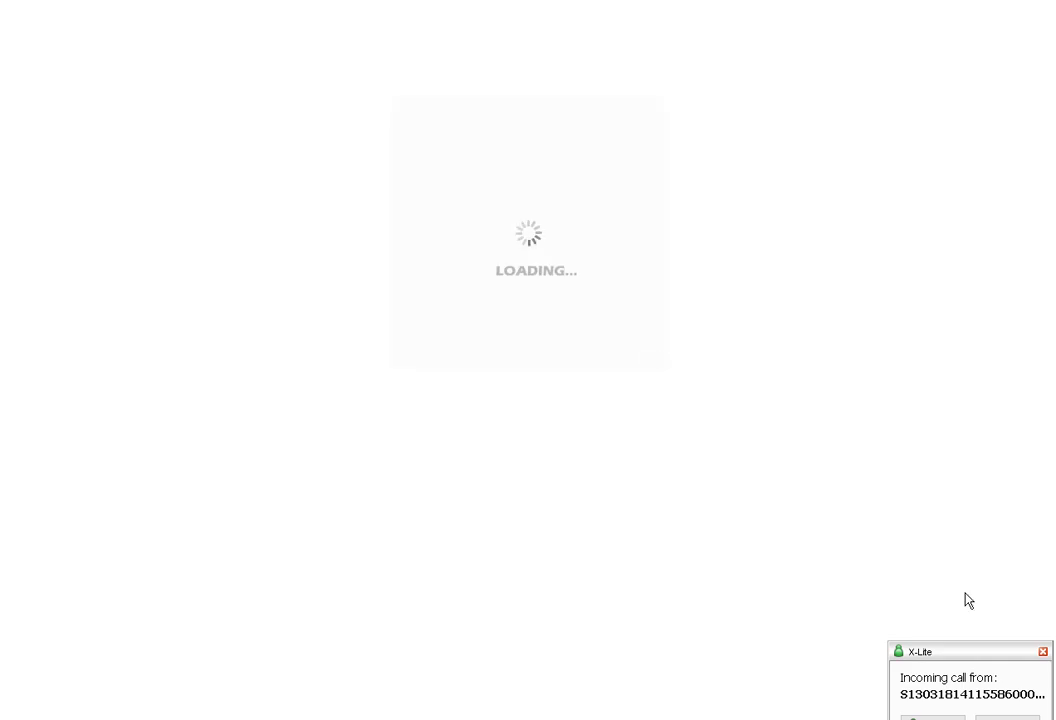
- Move the X-Lite incoming-call popup aside and answer the call
left_click_drag(975, 622, 943, 542)
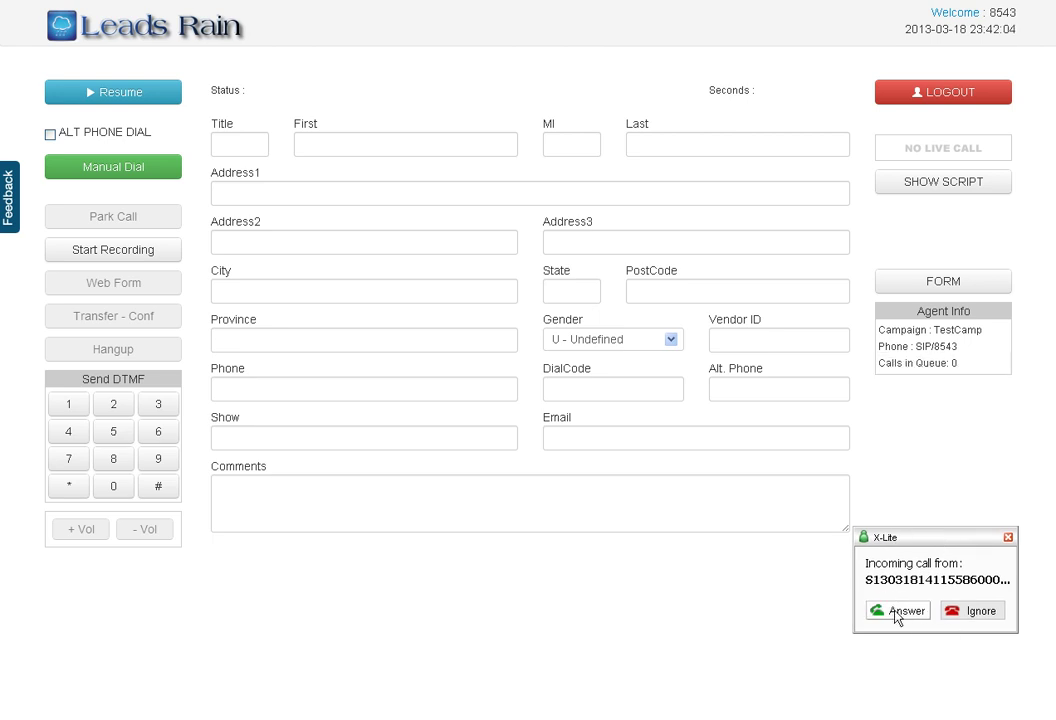
left_click(893, 611)
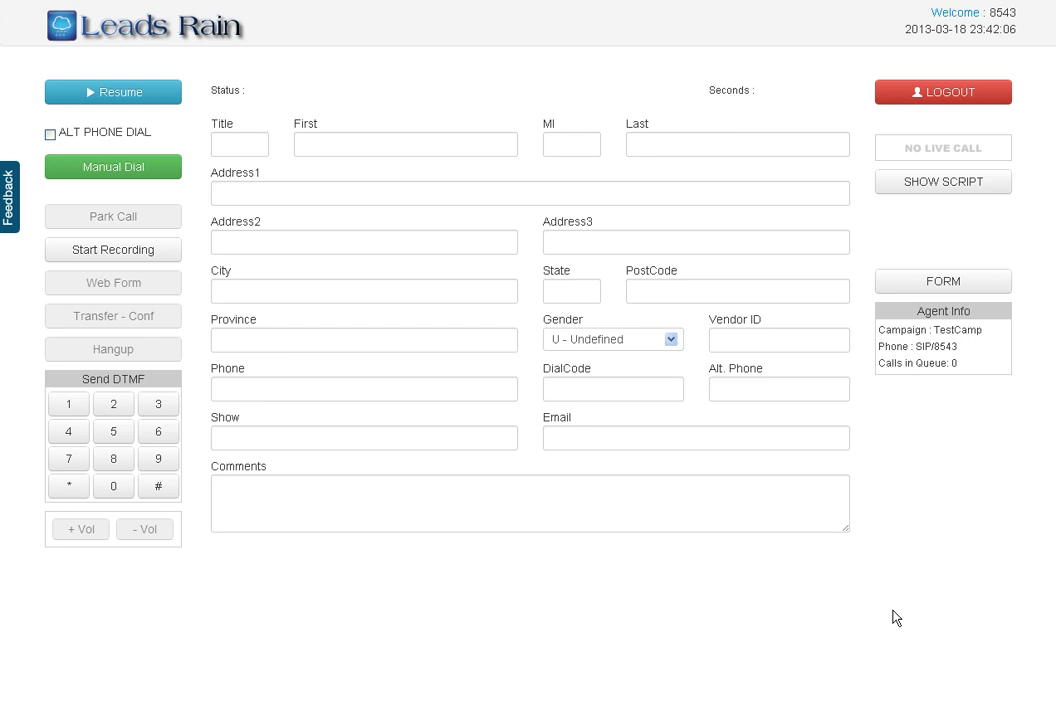